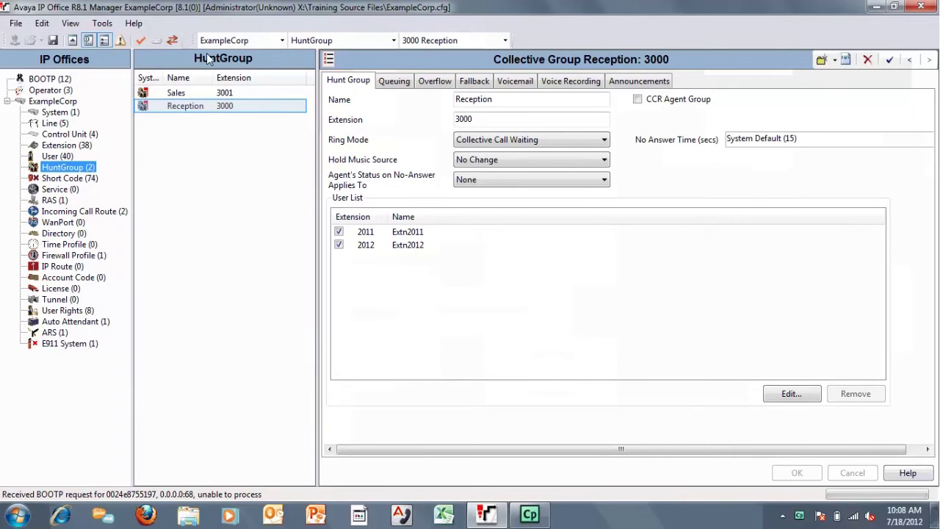
# Open the Reception hunt group (3000) to view its Collective Call Waiting setup and members 2011 and 2012.
pyautogui.click(225, 106)
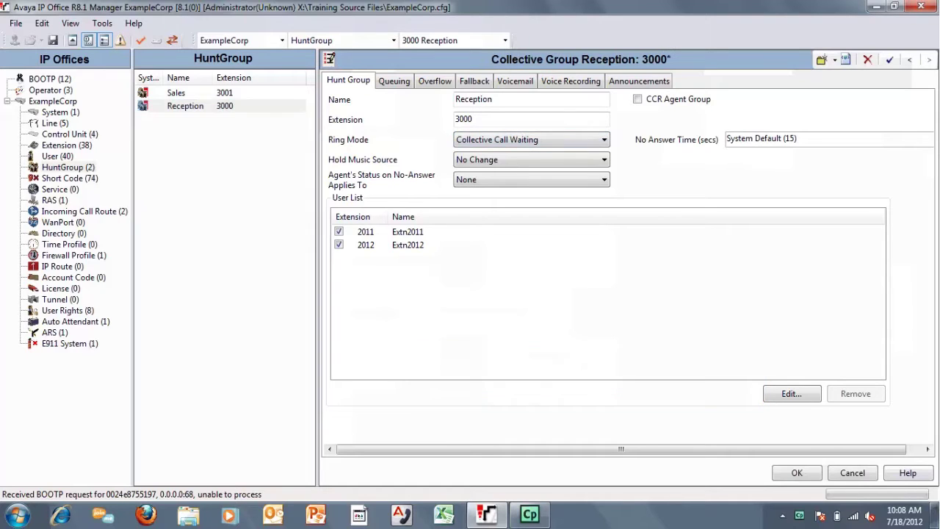
pyautogui.click(75, 321)
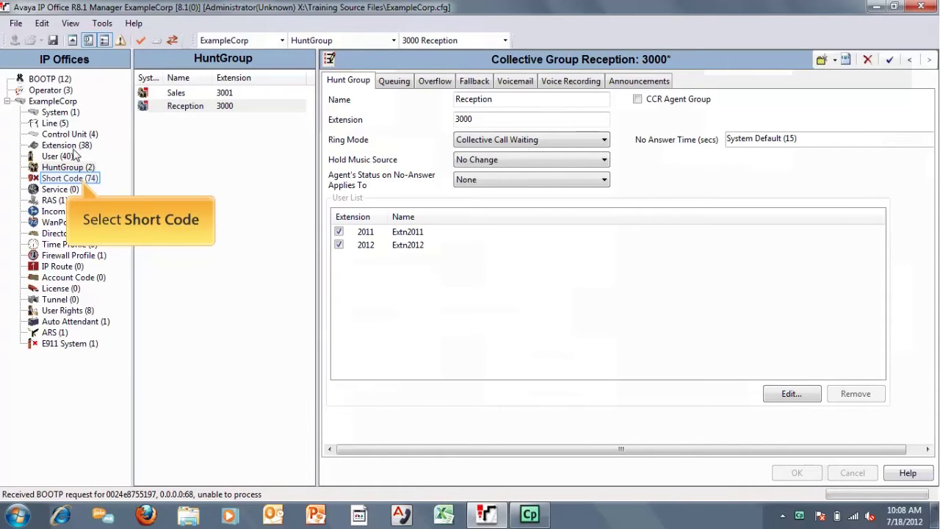
# Create short code 4000 with the Auto Attendant feature and telephone number 'AA:MainAttendant'.
pyautogui.click(69, 179)
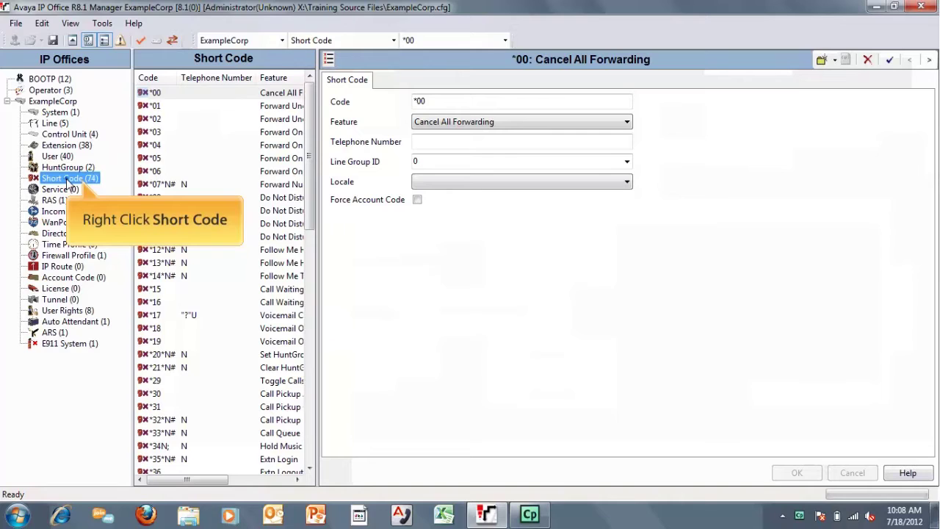
pyautogui.rightClick(68, 181)
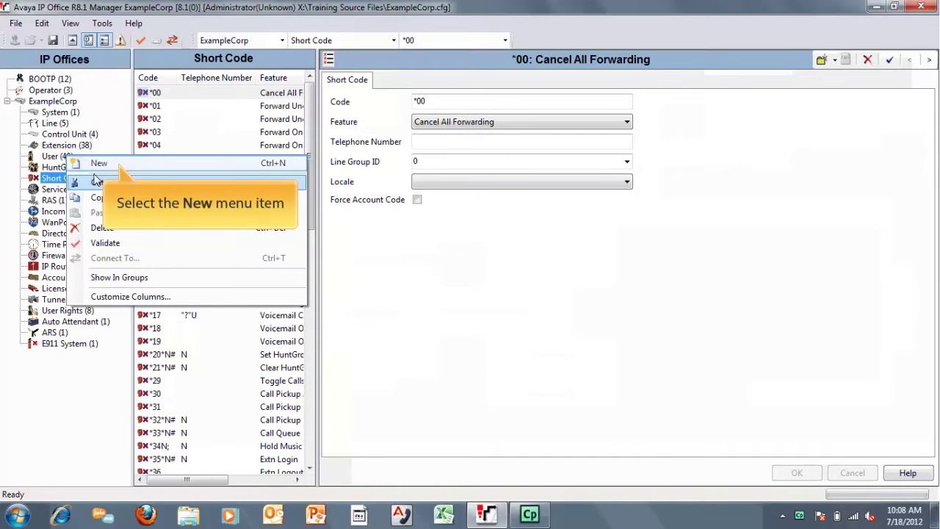
pyautogui.click(101, 164)
pyautogui.write('4000')
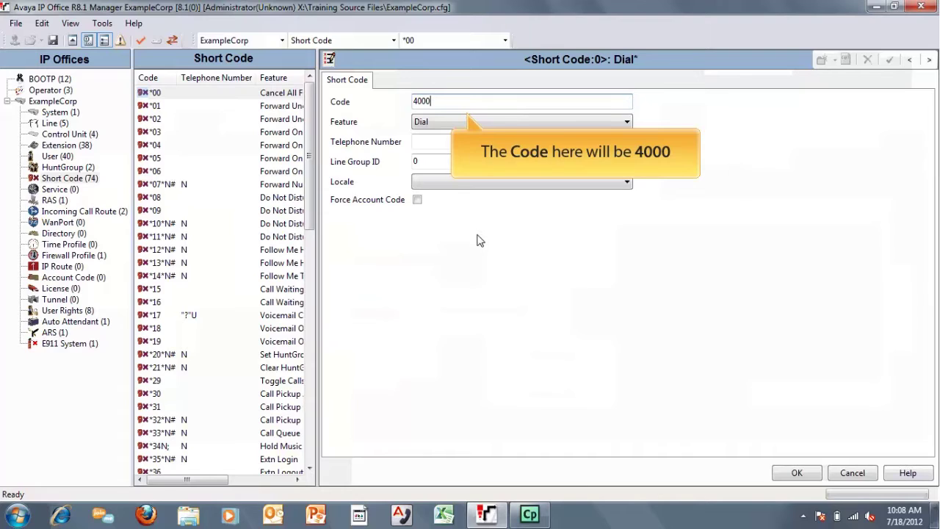
pyautogui.press('Tab')
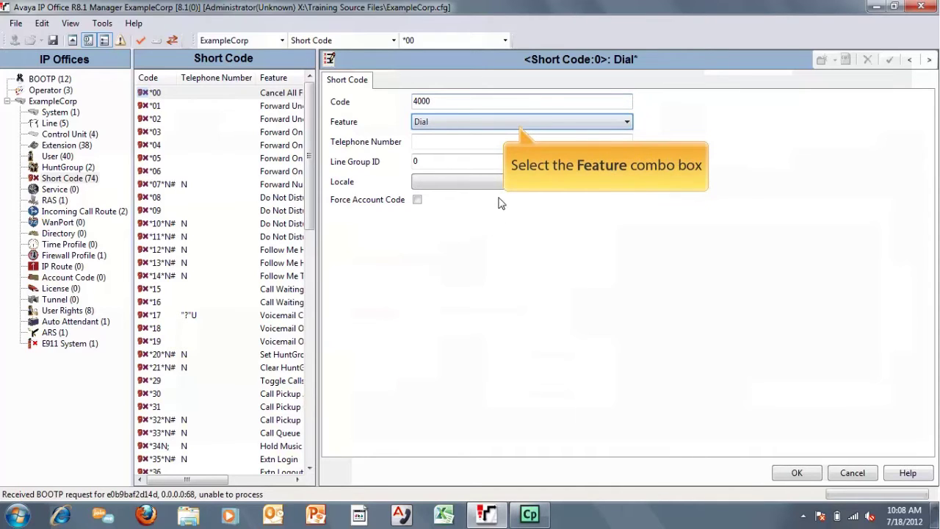
pyautogui.click(504, 125)
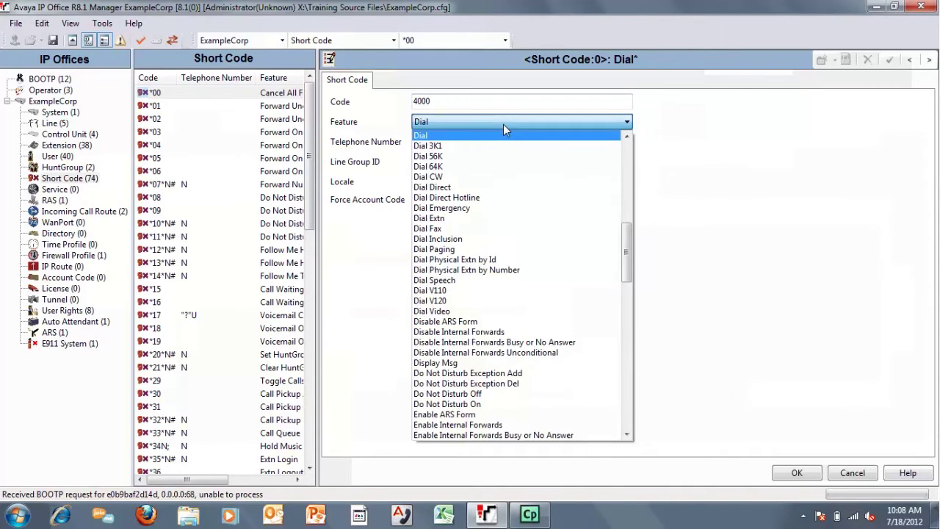
pyautogui.moveTo(628, 235); pyautogui.dragTo(628, 147)
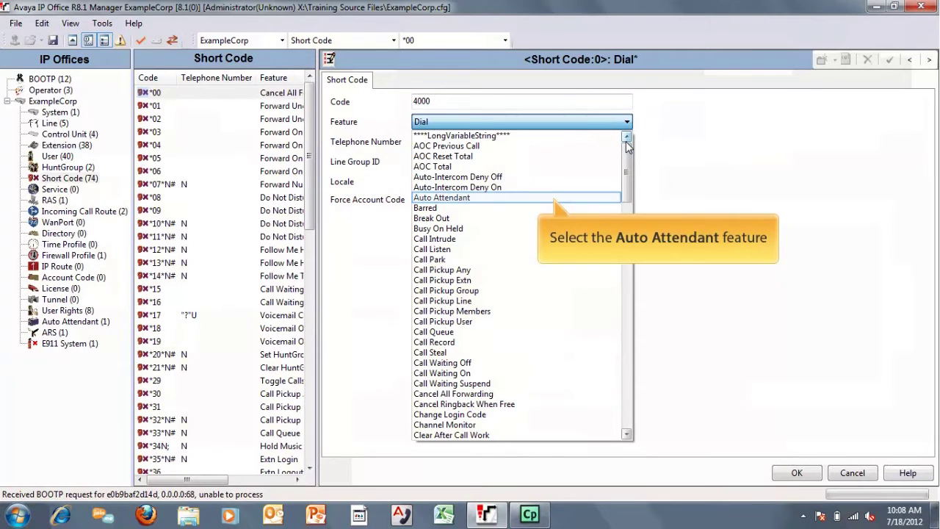
pyautogui.click(539, 199)
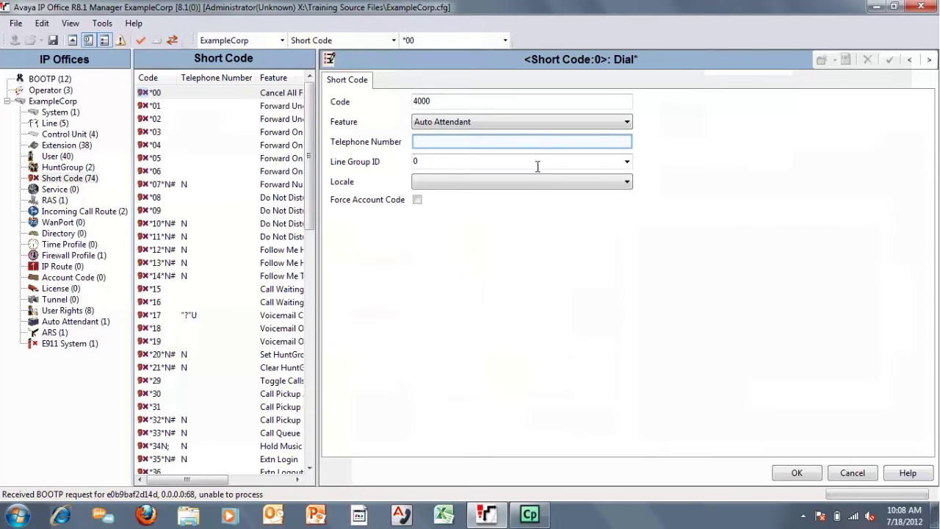
pyautogui.click(537, 143)
pyautogui.write('"AA:Ma')
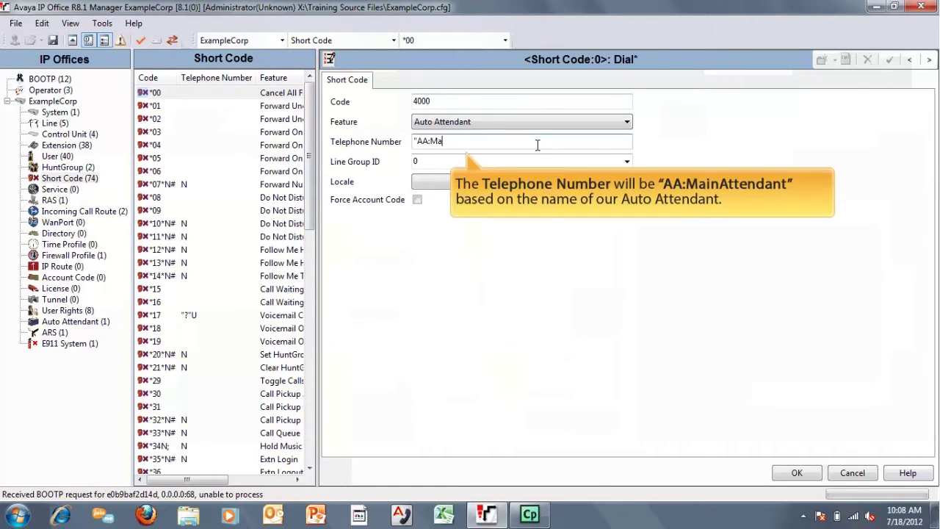
pyautogui.write('inAttendant"')
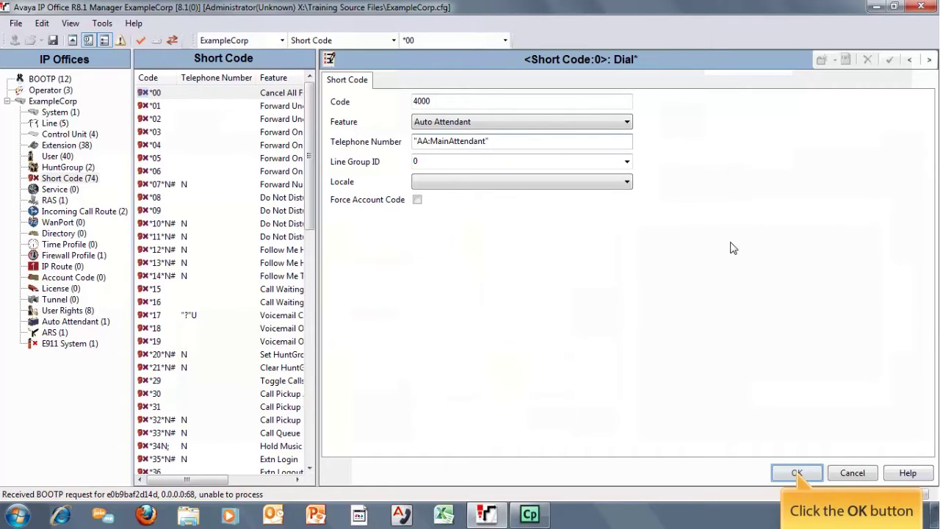
pyautogui.click(797, 473)
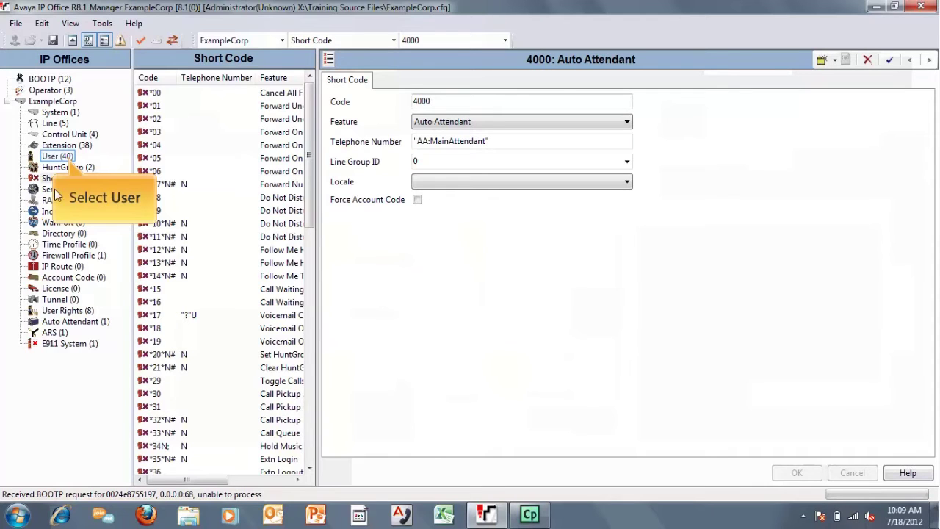
# Create a new user named PhantomAA with extension 4001.
pyautogui.click(55, 157)
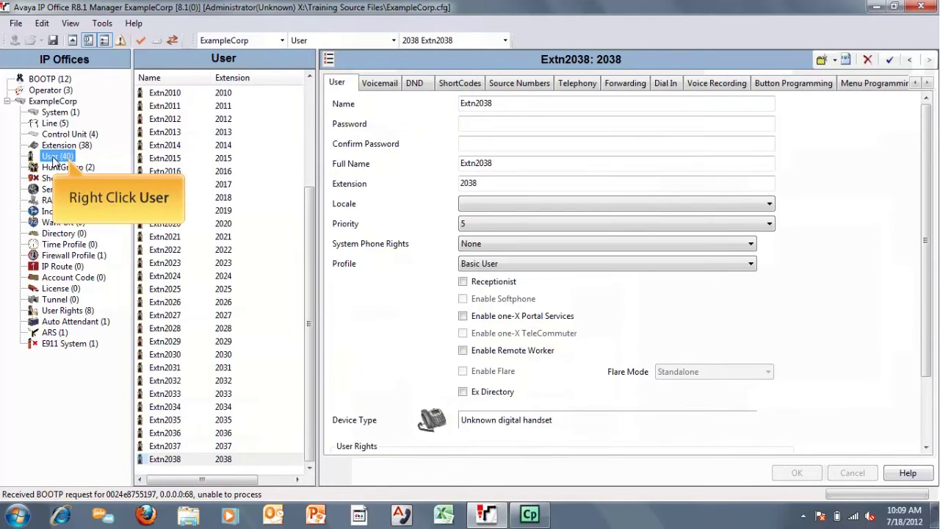
pyautogui.rightClick(55, 158)
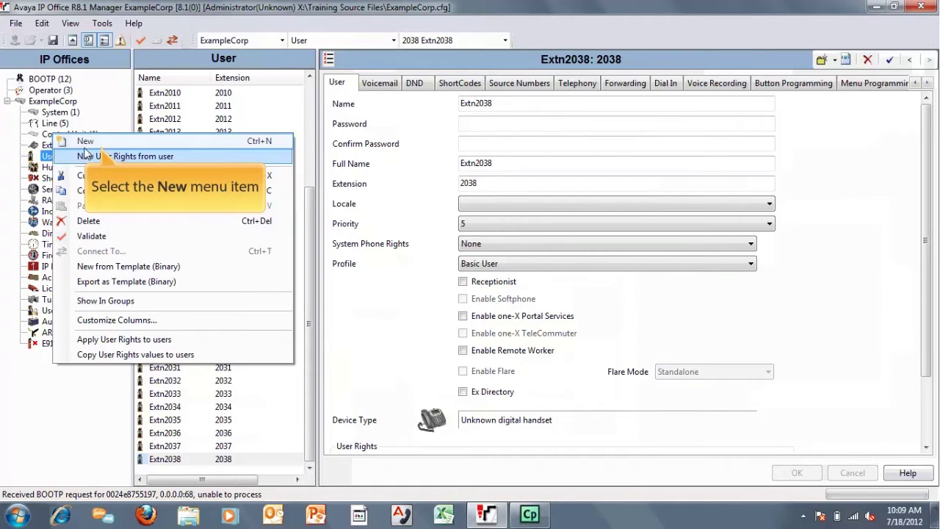
pyautogui.click(86, 141)
pyautogui.write('Phant')
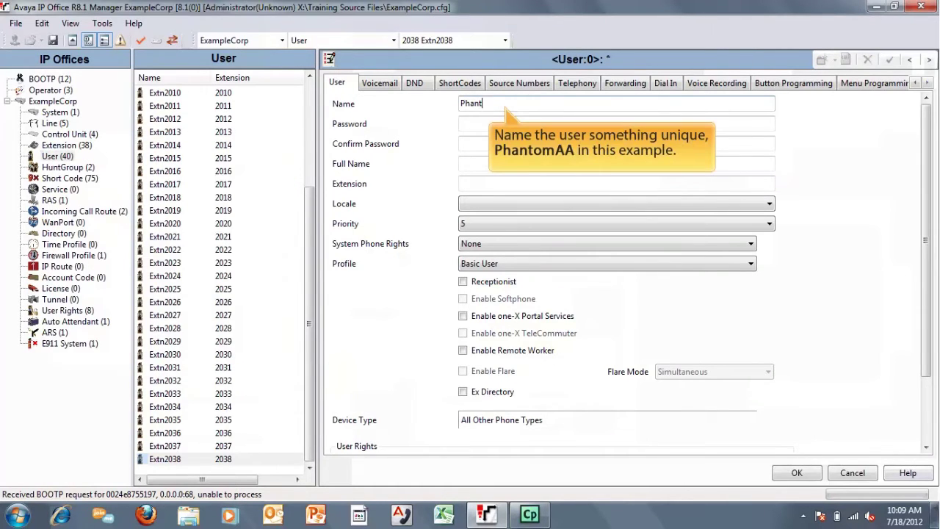
pyautogui.write('omAA')
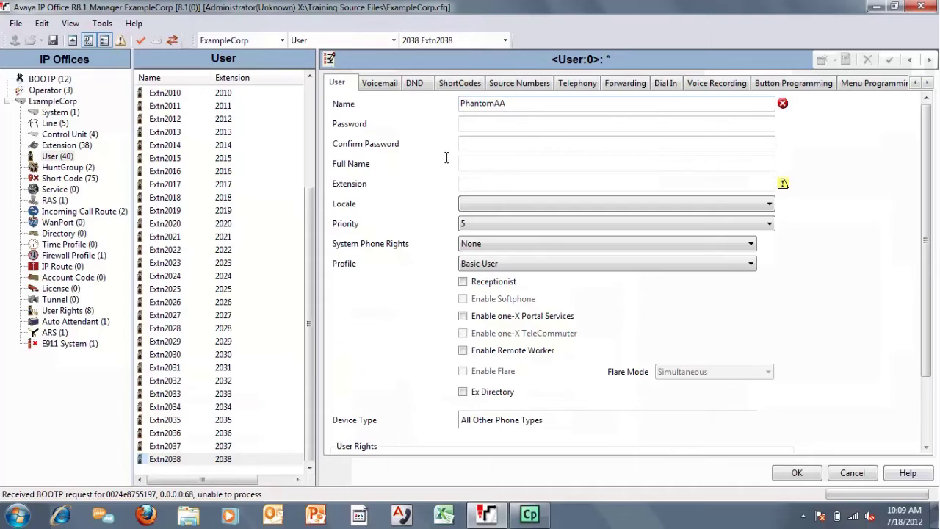
pyautogui.click(474, 168)
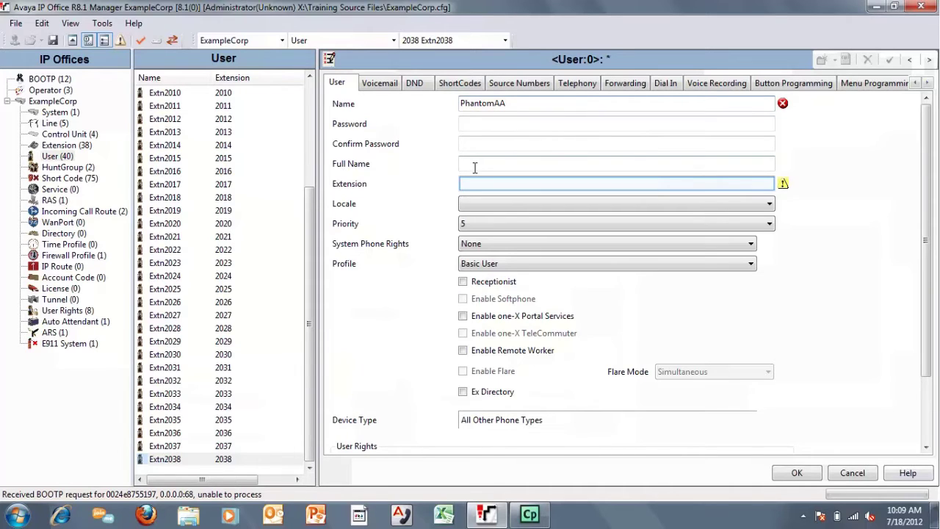
pyautogui.write('4001')
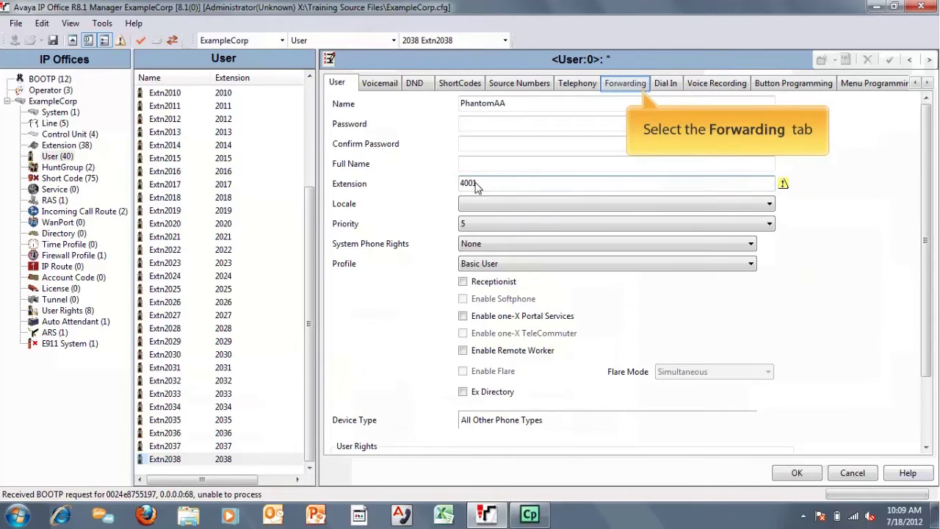
# Forward PhantomAA unconditionally to 4000, including hunt group calls, and save with no VoIP extension.
pyautogui.click(617, 87)
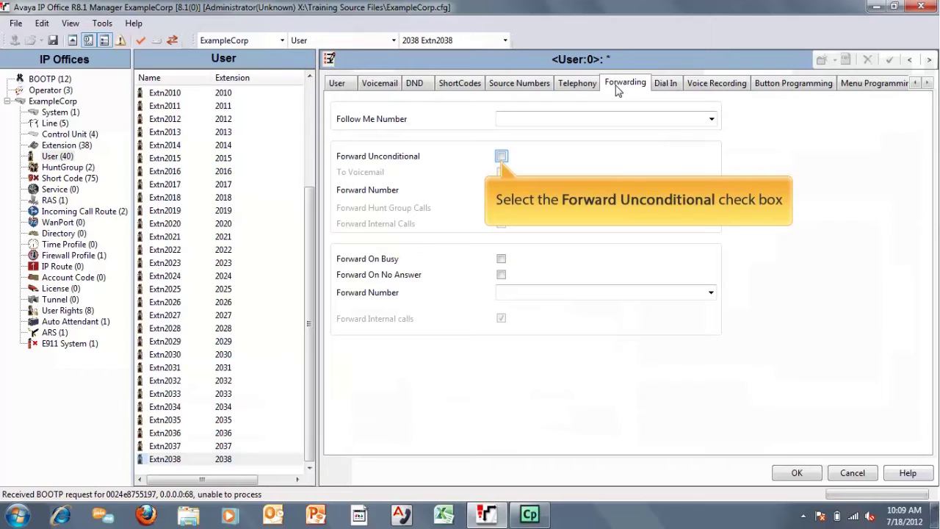
pyautogui.click(501, 156)
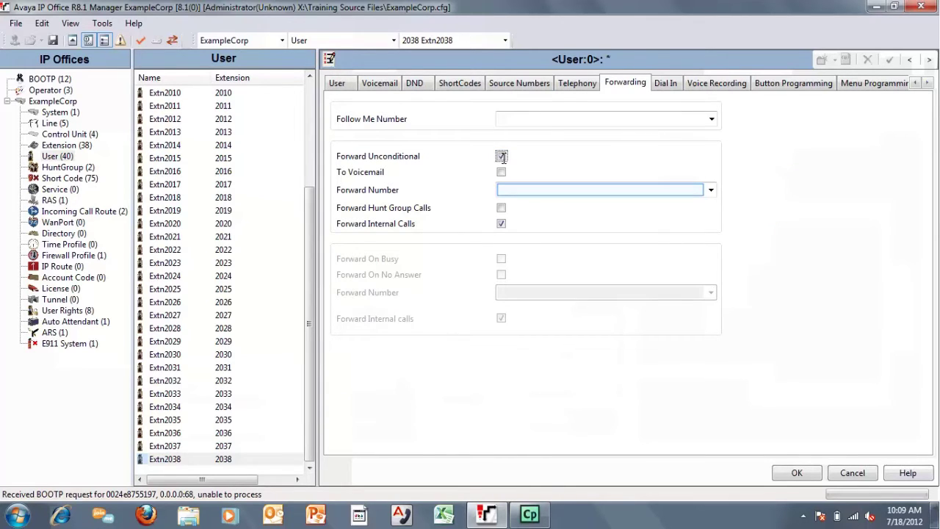
pyautogui.click(504, 188)
pyautogui.write('4000')
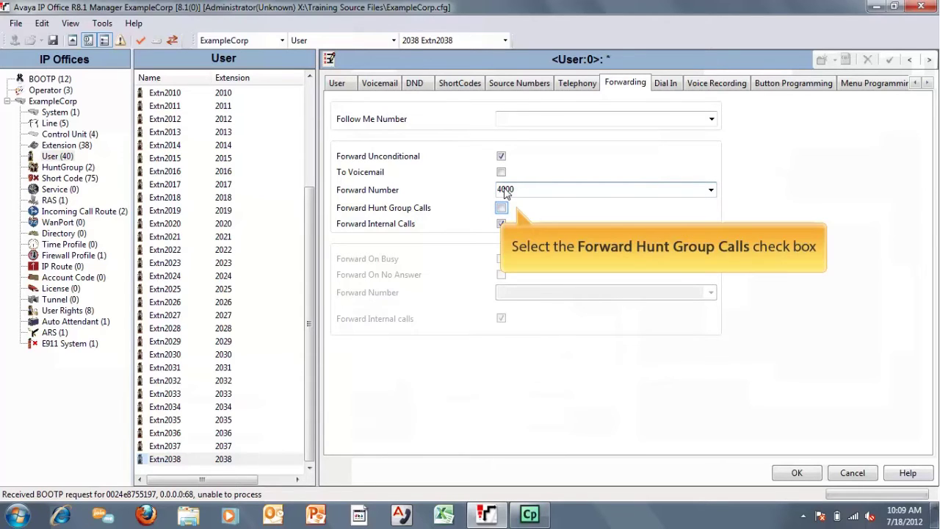
pyautogui.click(501, 208)
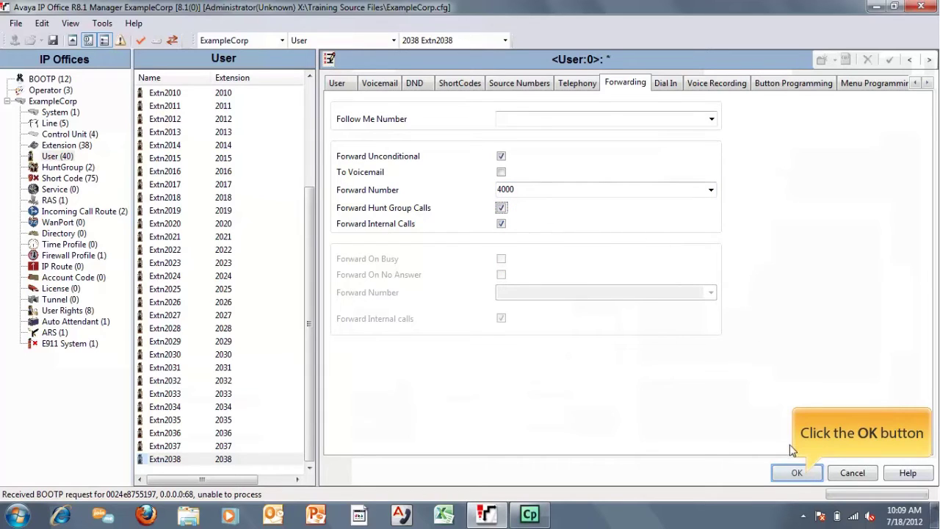
pyautogui.click(795, 475)
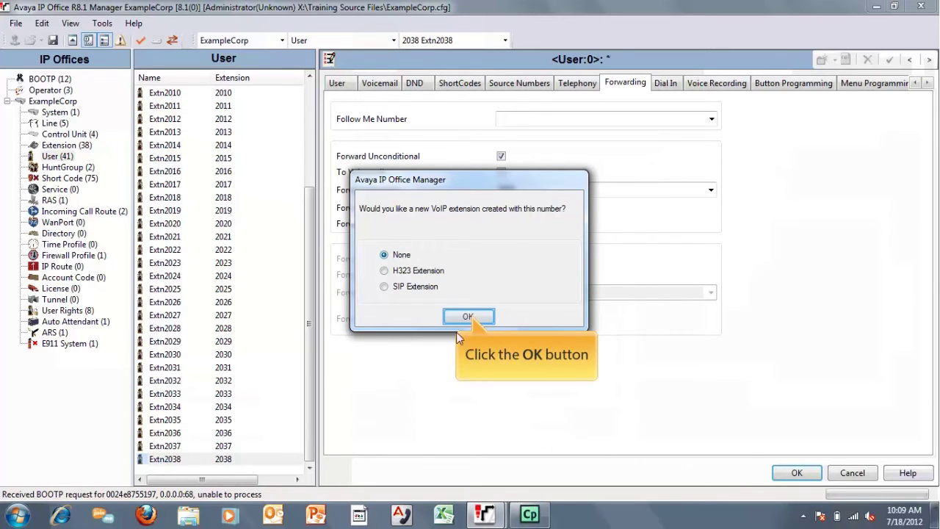
pyautogui.click(468, 316)
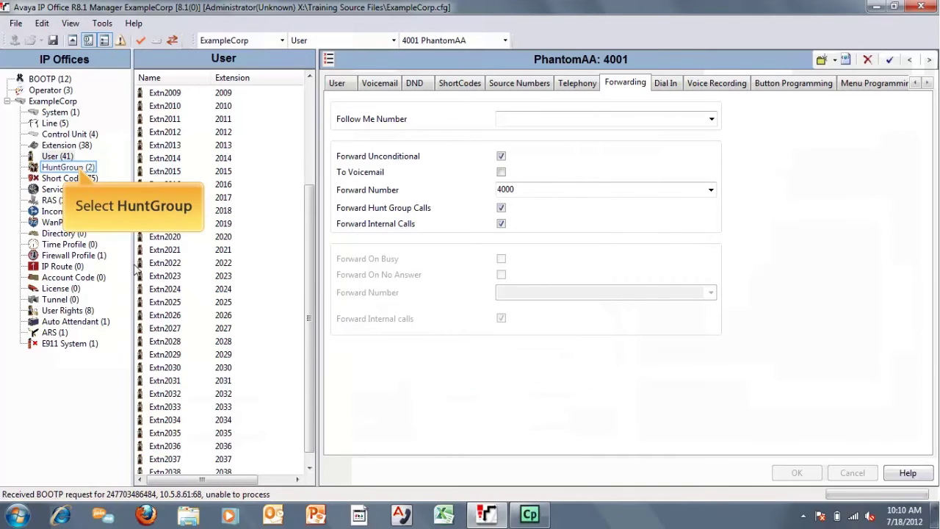
# Create a new hunt group named PhantomGrp with extension 4002.
pyautogui.click(65, 169)
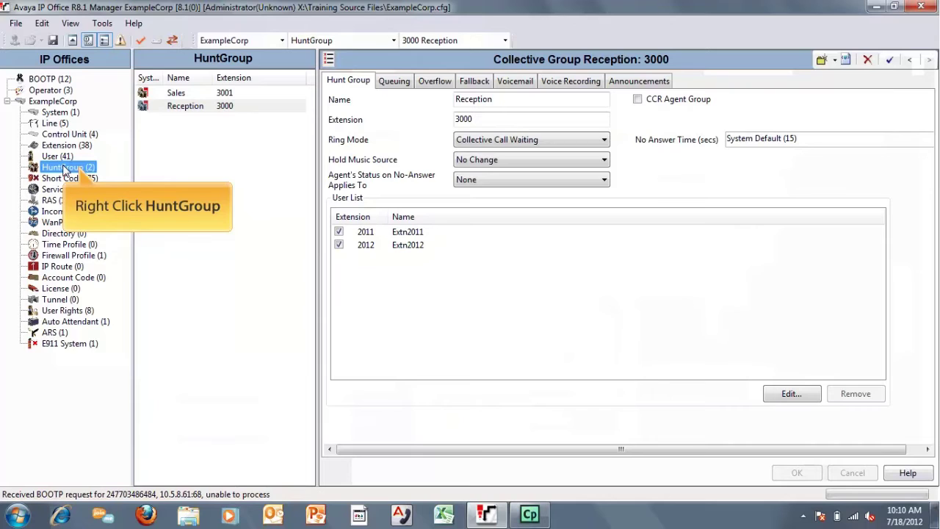
pyautogui.rightClick(65, 169)
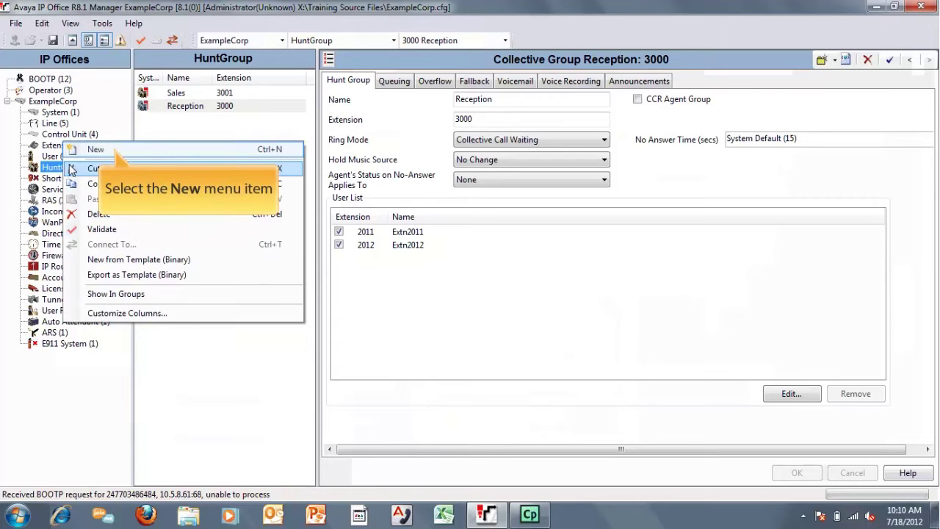
pyautogui.click(99, 151)
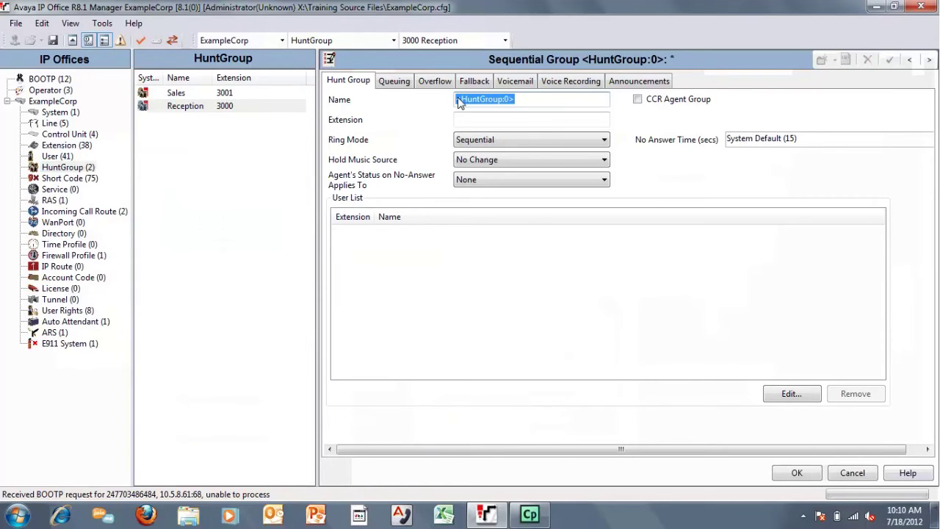
pyautogui.write('PhantomGrp')
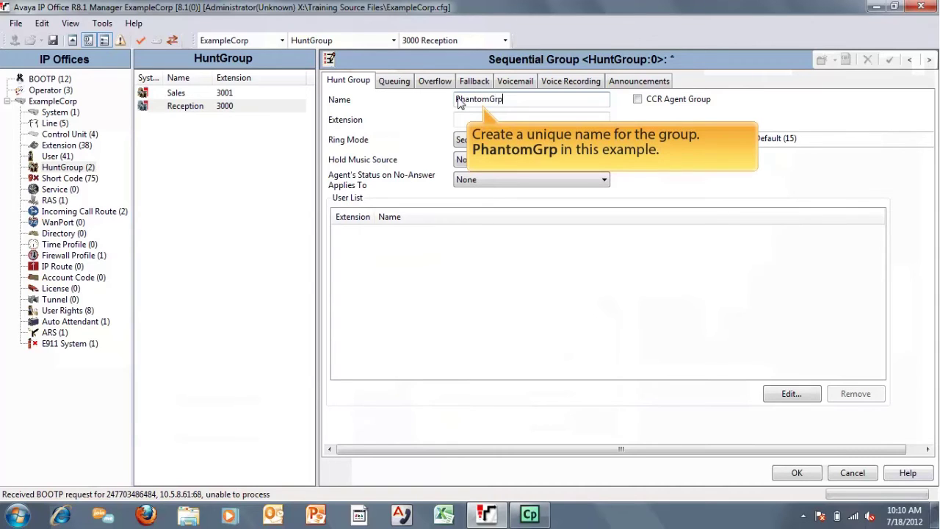
pyautogui.press('Tab')
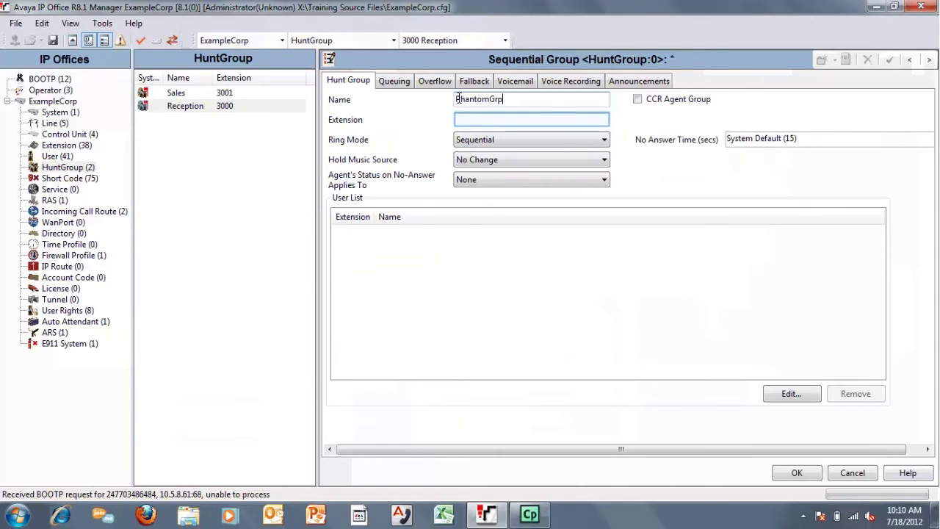
pyautogui.write('4002')
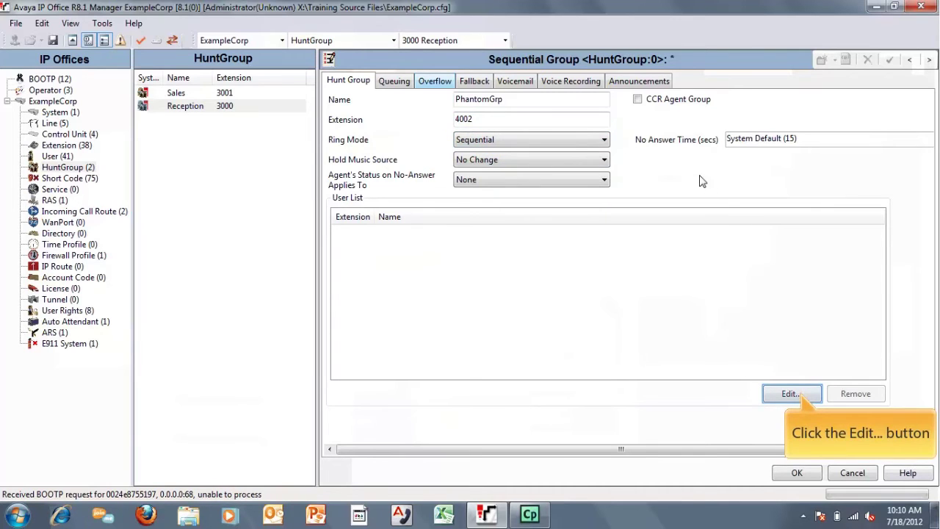
# Add PhantomAA 4001 as PhantomGrp's only member and save the group.
pyautogui.click(796, 396)
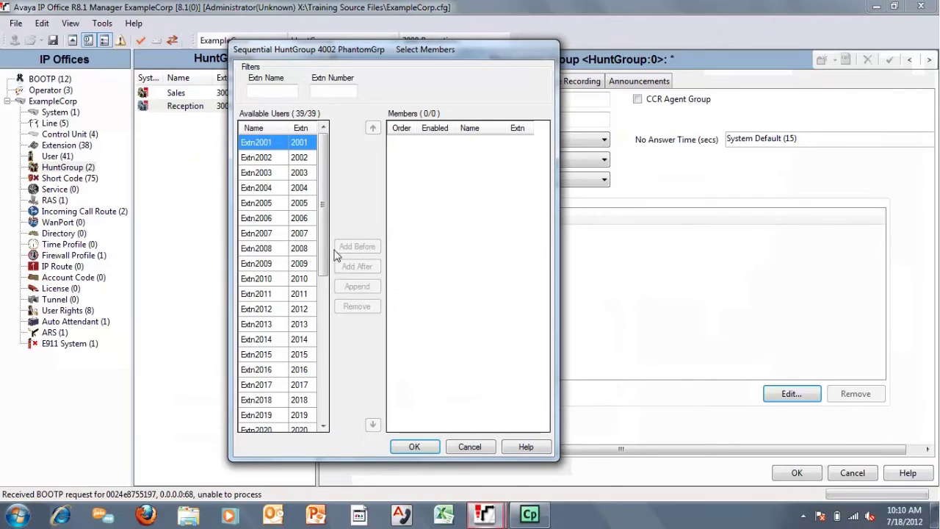
pyautogui.moveTo(325, 203); pyautogui.dragTo(347, 401)
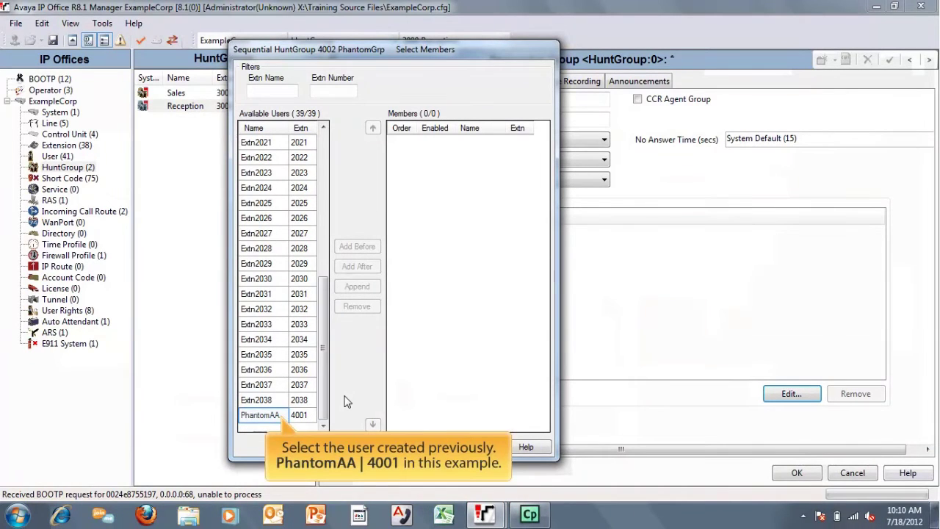
pyautogui.click(278, 417)
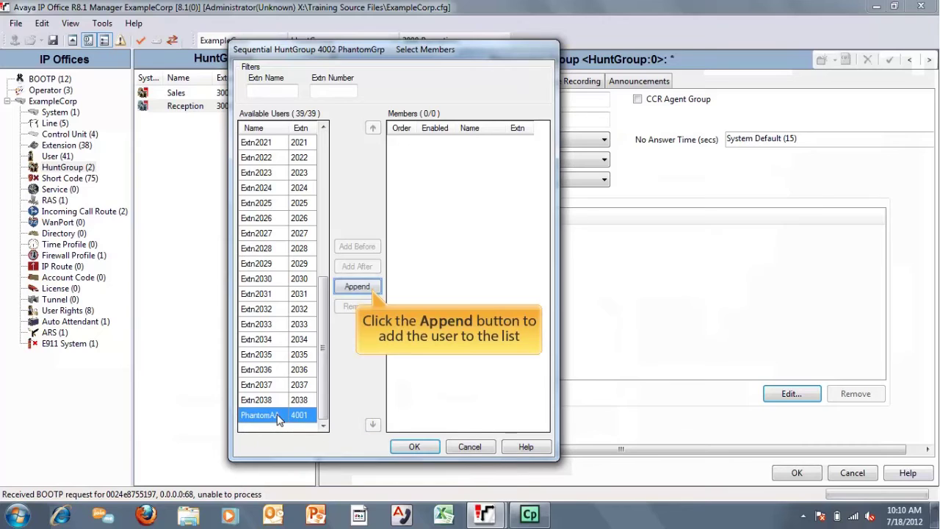
pyautogui.click(367, 288)
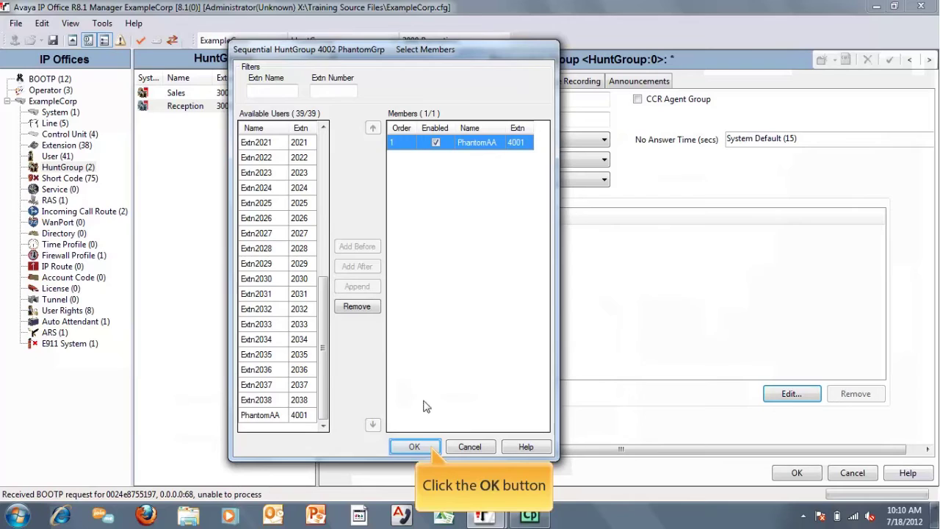
pyautogui.click(415, 447)
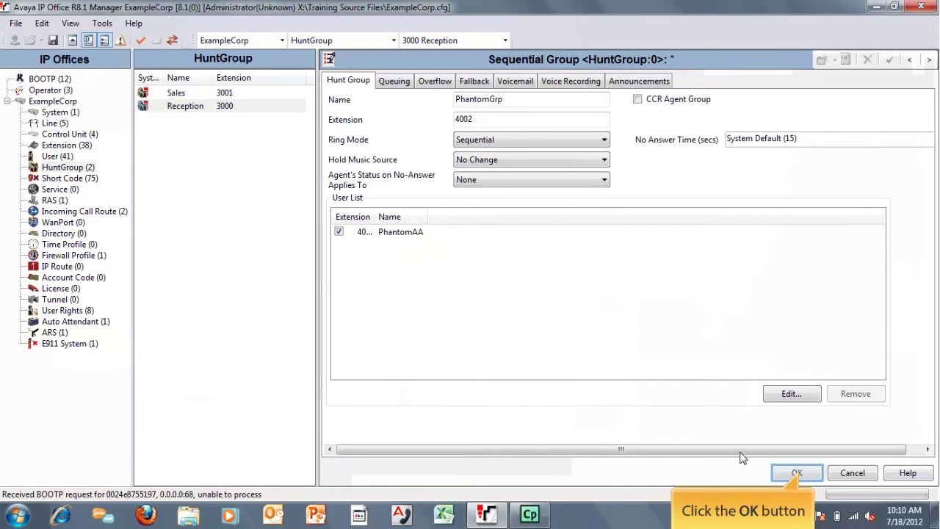
pyautogui.click(814, 473)
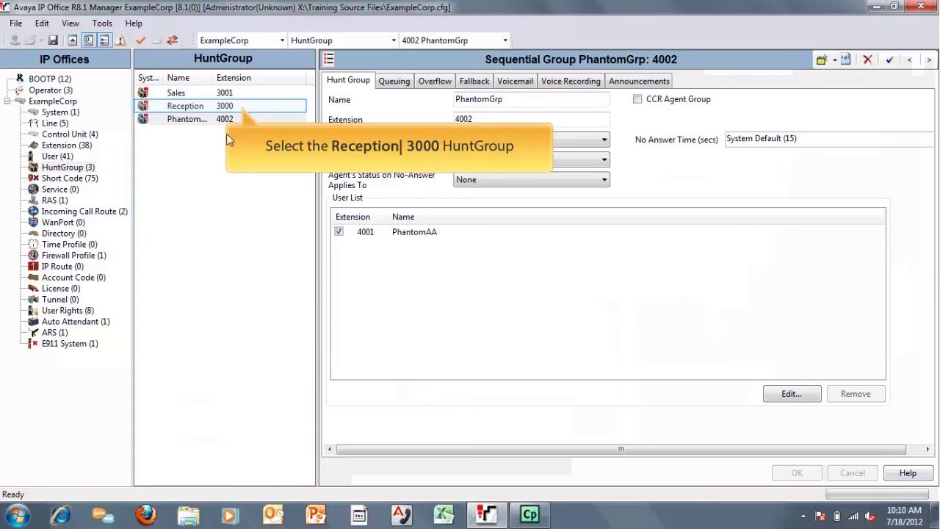
# Set Reception 3000's Out Of Service Fallback Group to PhantomGrp and save.
pyautogui.click(228, 108)
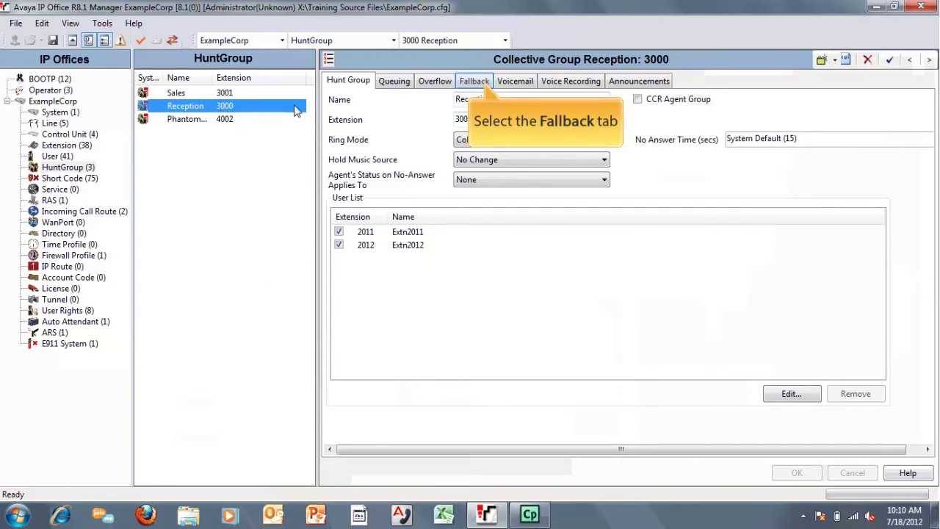
pyautogui.click(471, 83)
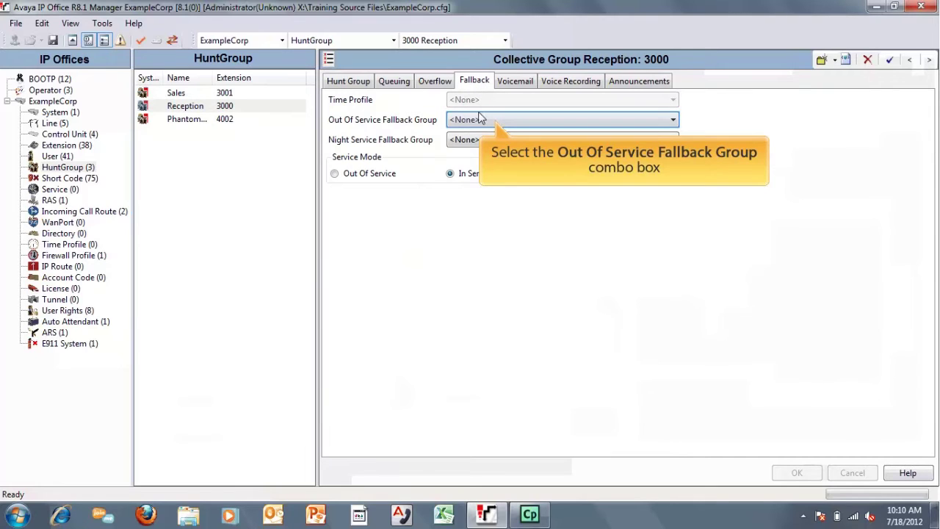
pyautogui.click(479, 121)
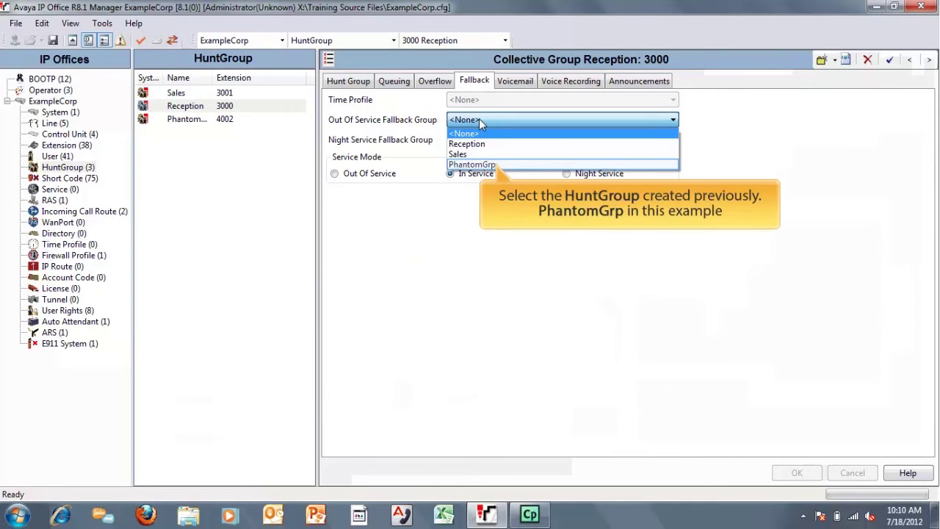
pyautogui.click(481, 164)
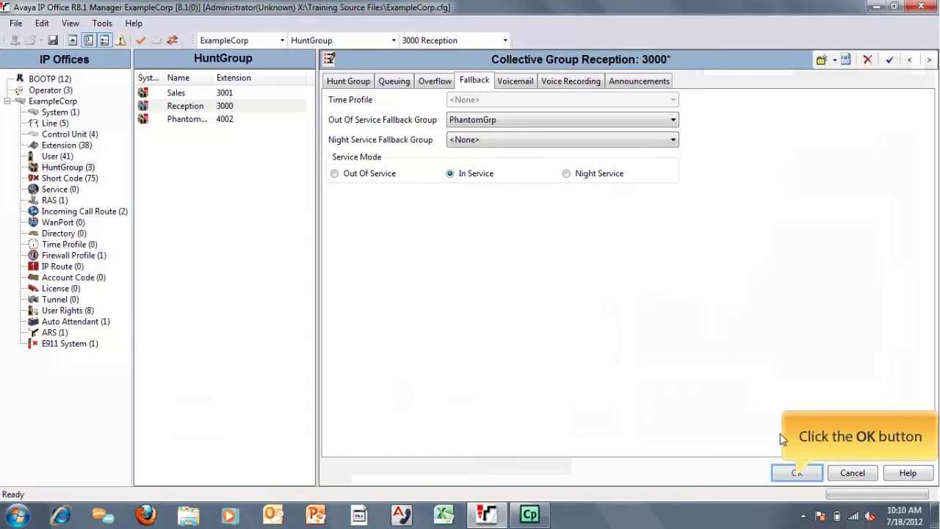
pyautogui.click(782, 475)
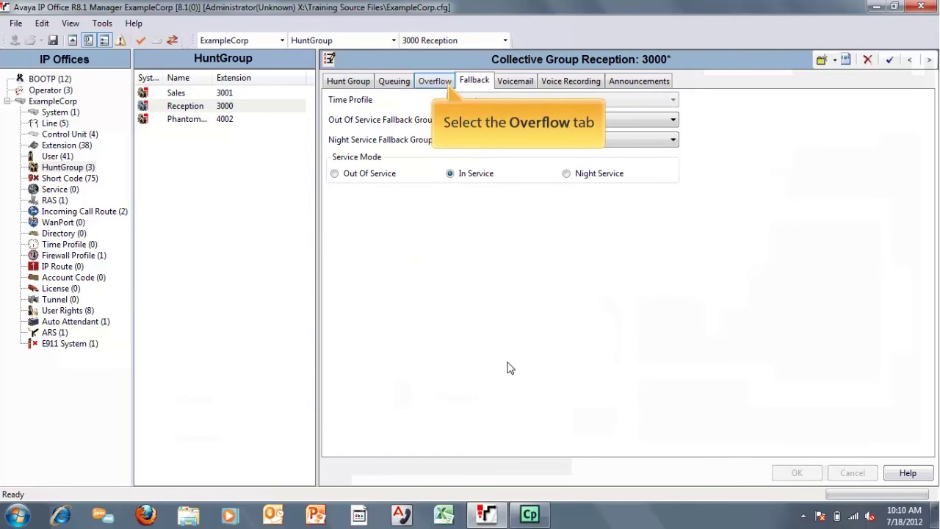
# Set Reception's Overflow Time to 45 seconds and Immediate Overflow to No Active Agents.
pyautogui.click(433, 82)
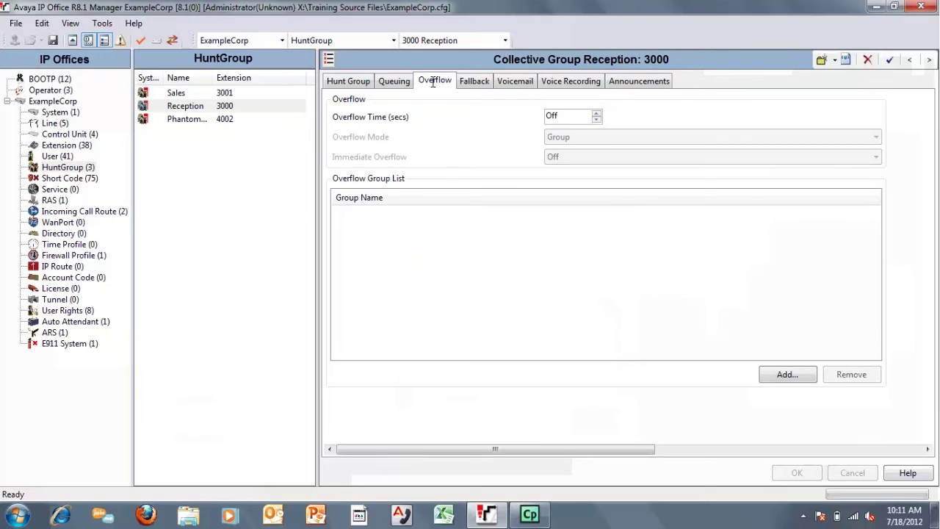
pyautogui.click(562, 118)
pyautogui.write('45')
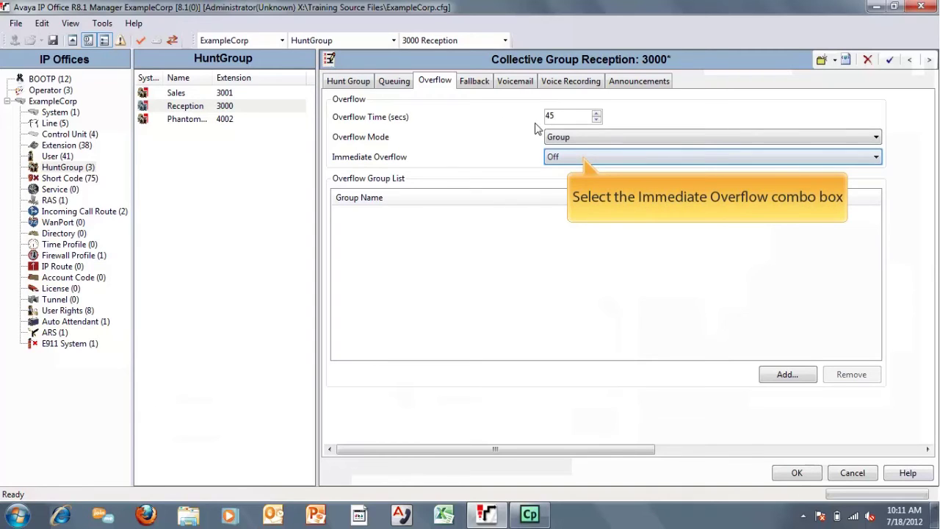
pyautogui.click(569, 160)
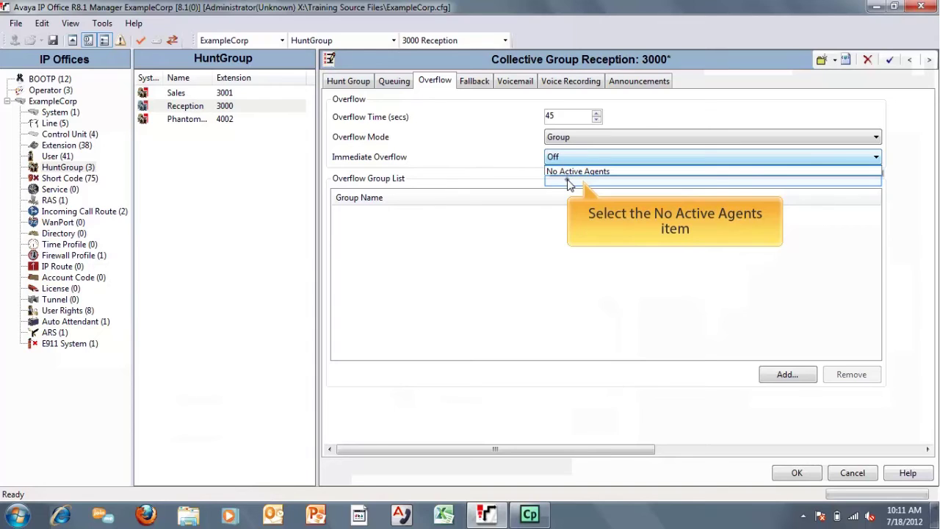
pyautogui.click(567, 179)
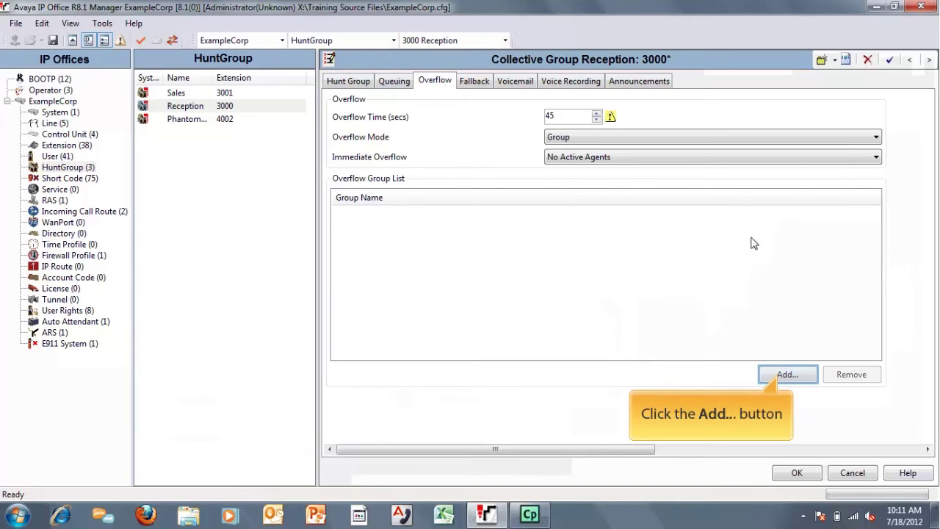
# Add PhantomGrp to Reception's overflow groups and save the hunt group.
pyautogui.click(801, 377)
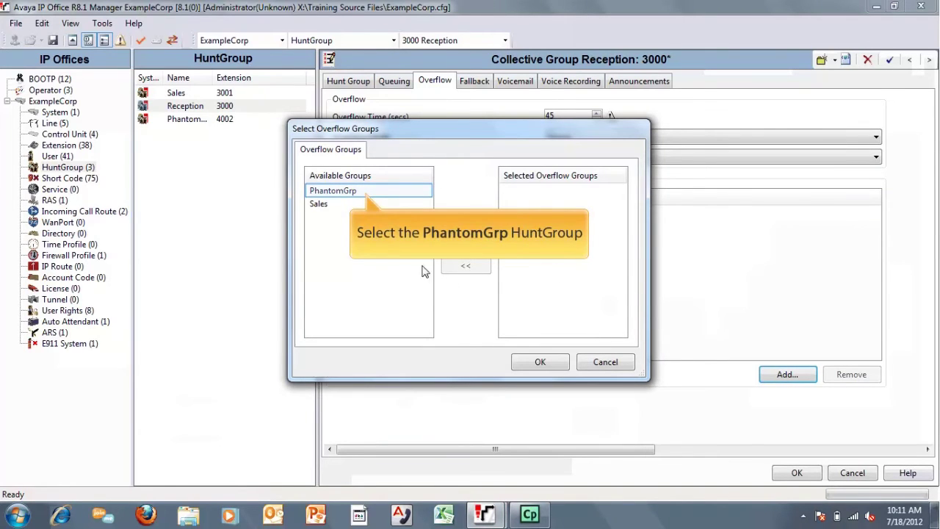
pyautogui.click(353, 197)
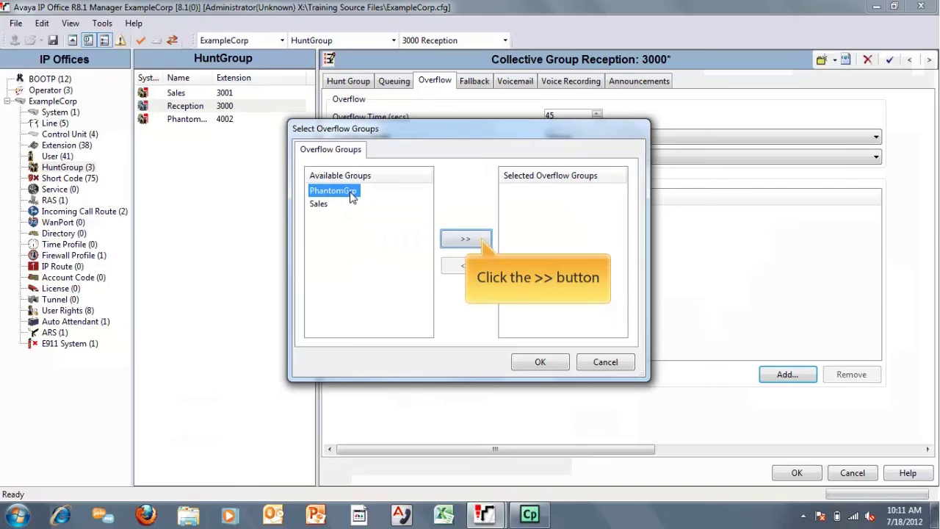
pyautogui.click(467, 241)
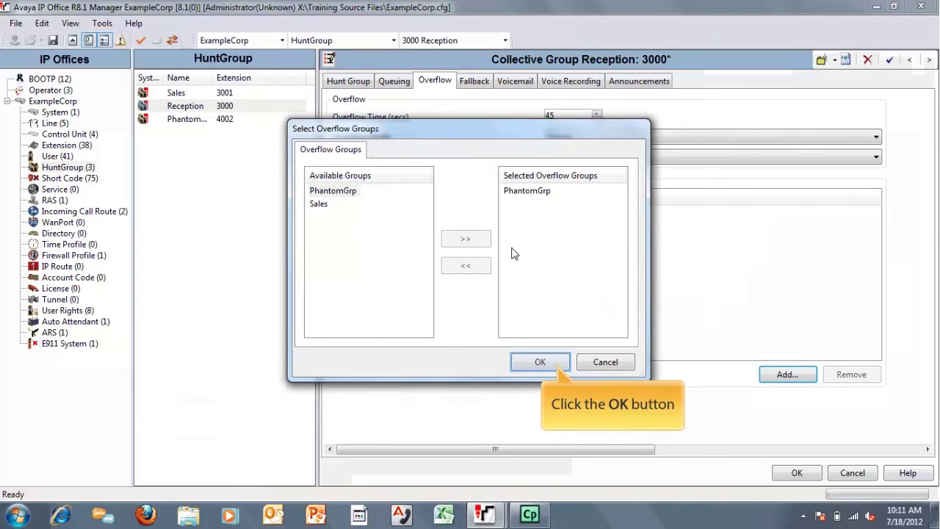
pyautogui.click(556, 365)
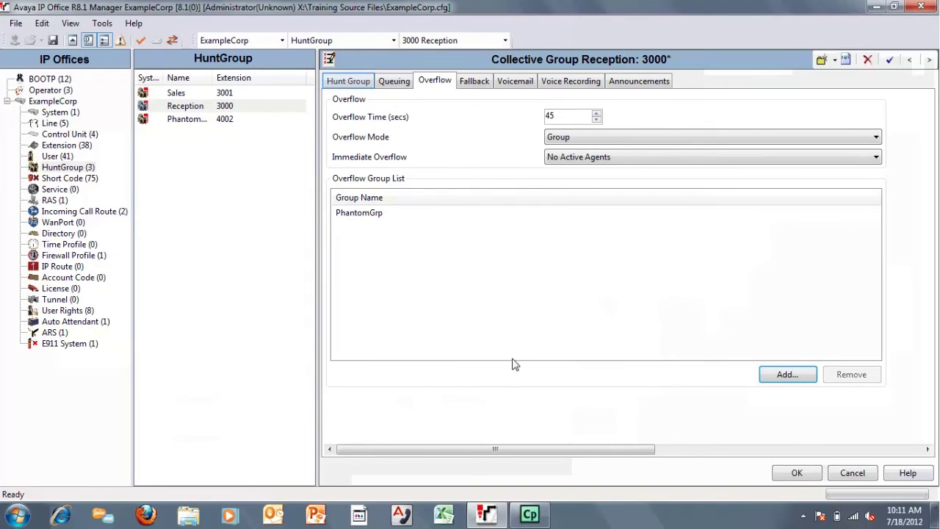
pyautogui.click(360, 83)
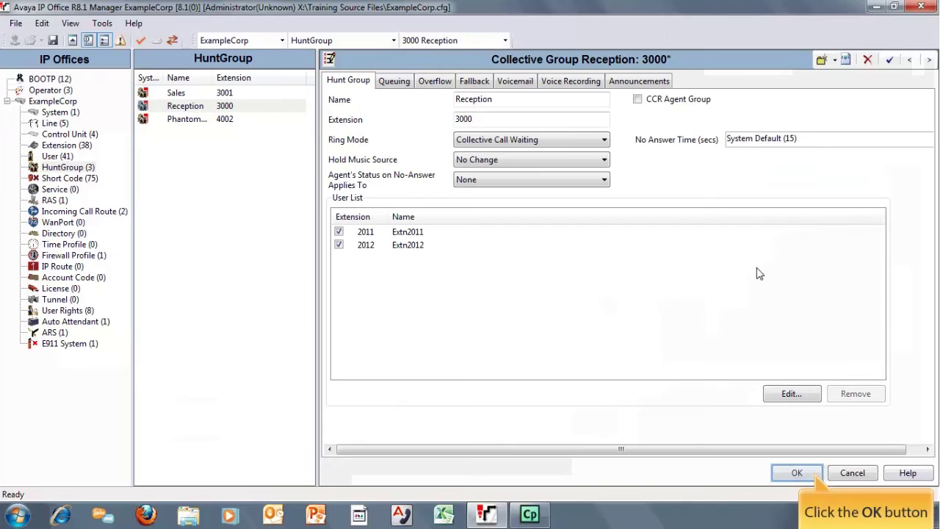
pyautogui.click(798, 472)
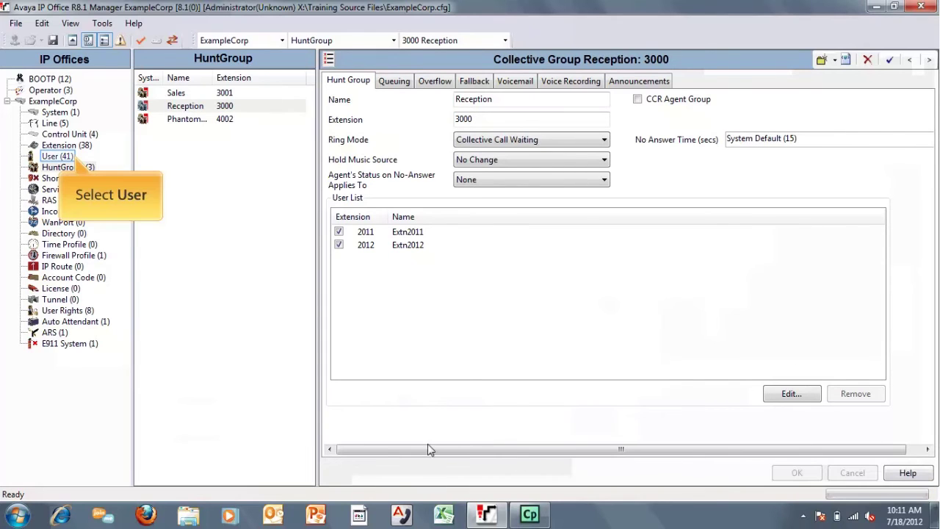
# Program Extn2011's button 4 as Set HuntGroup Out Of Service for group 3000.
pyautogui.click(59, 158)
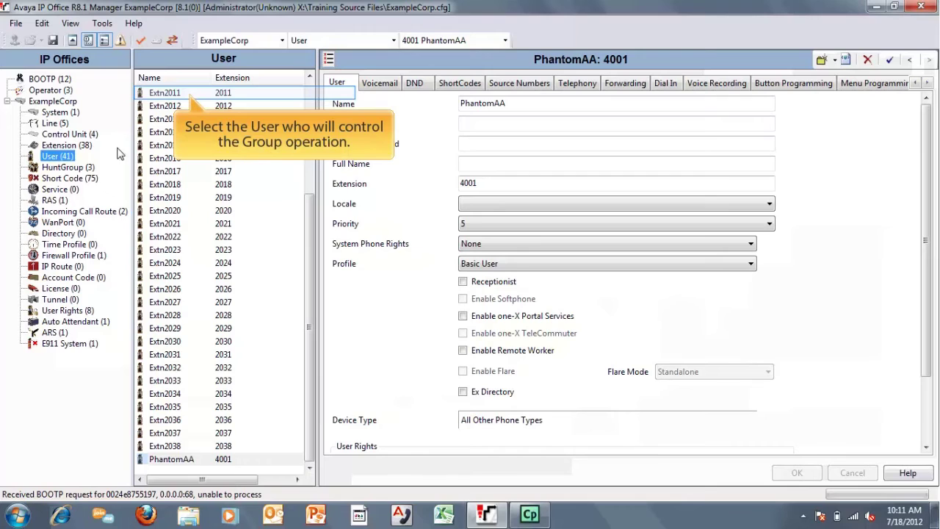
pyautogui.click(771, 85)
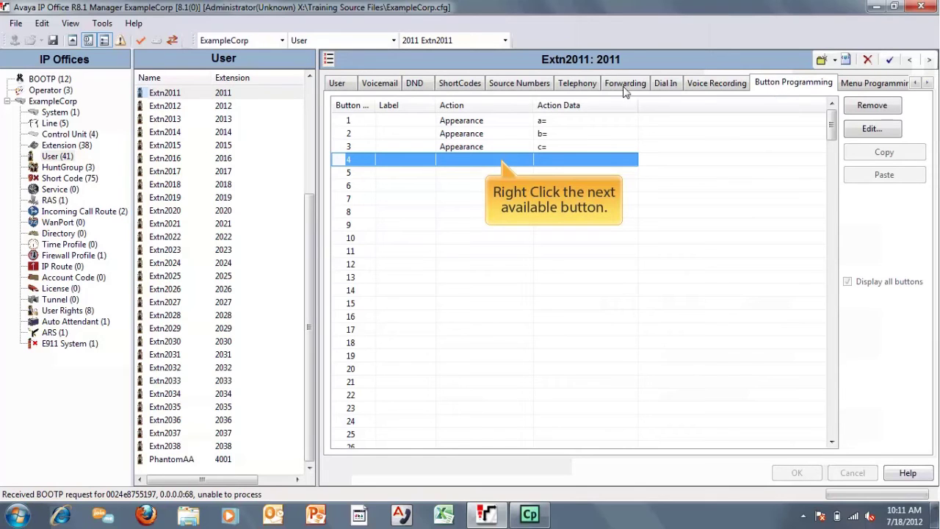
pyautogui.rightClick(485, 161)
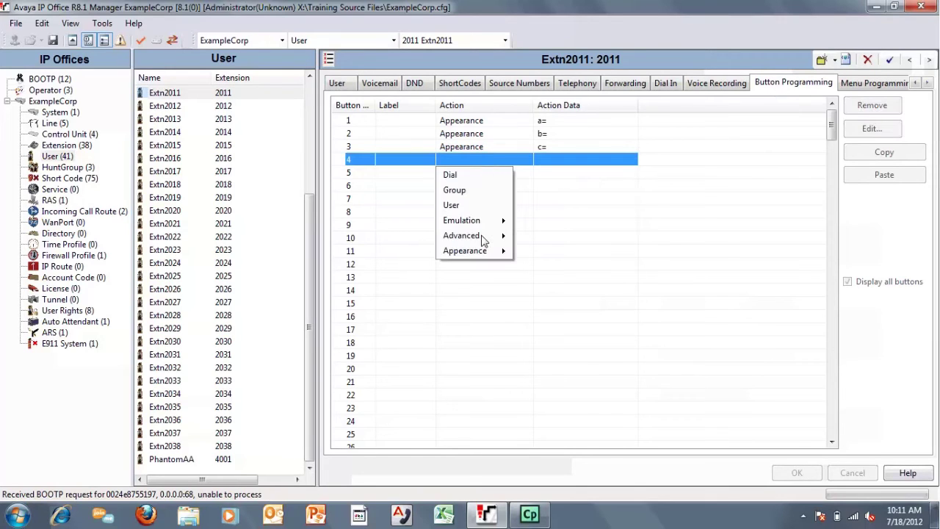
pyautogui.moveTo(485, 235)
pyautogui.moveTo(598, 408)
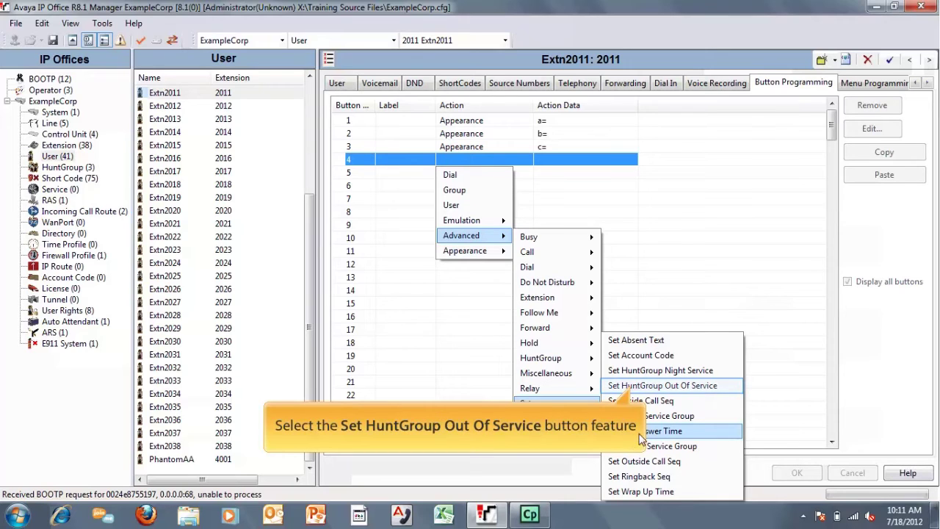
pyautogui.click(646, 386)
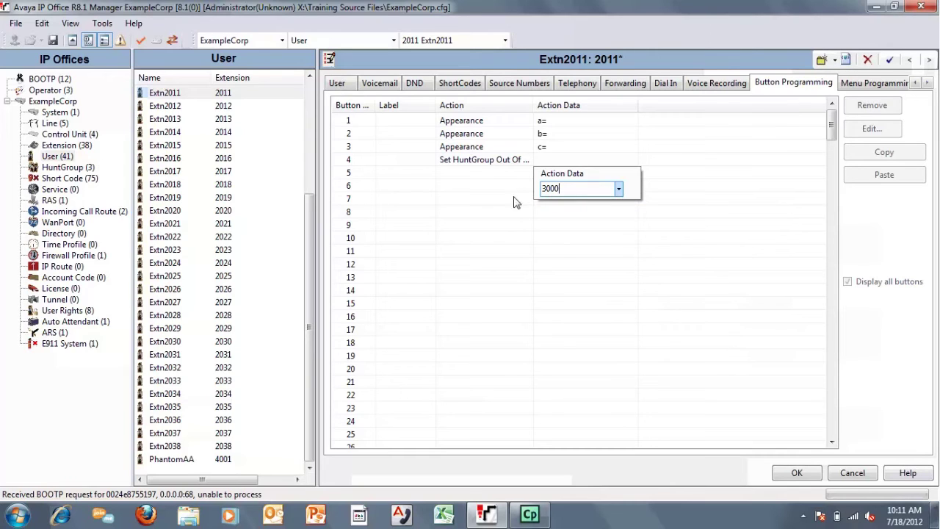
# Commit button 4's group 3000, then set button 5 to HuntGroup Enable for 3000.
pyautogui.press('Return')
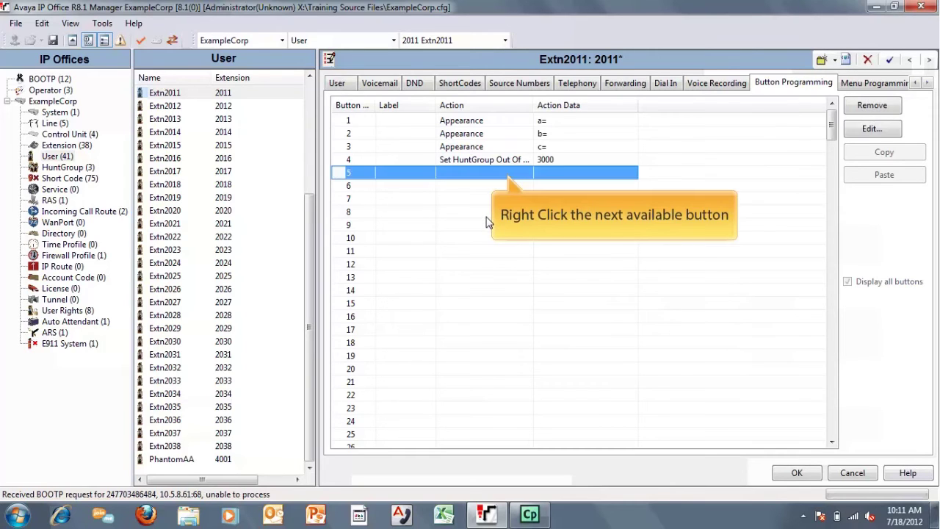
pyautogui.rightClick(493, 178)
pyautogui.moveTo(487, 249)
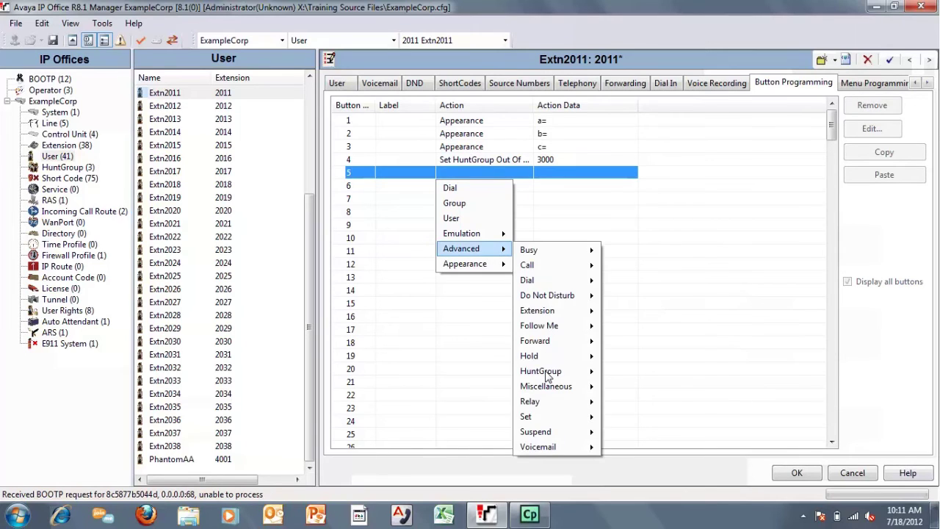
pyautogui.moveTo(548, 377)
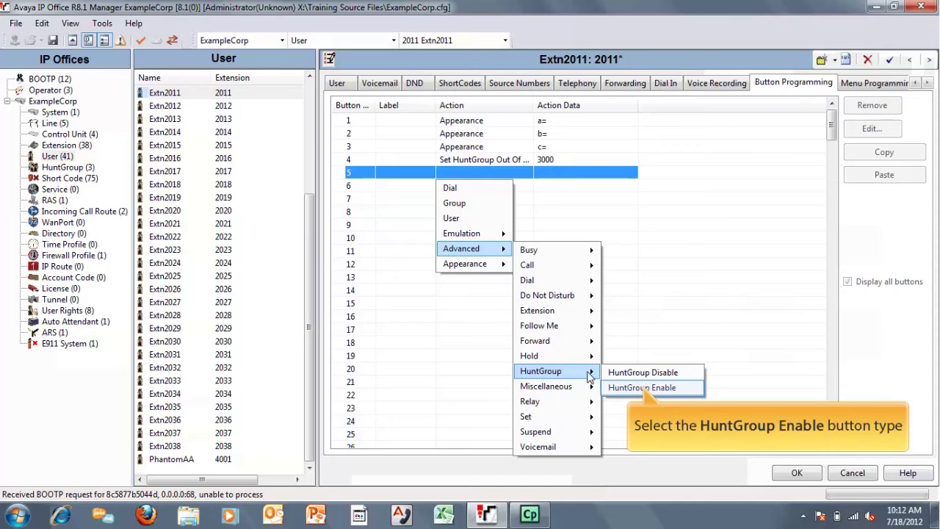
pyautogui.click(625, 387)
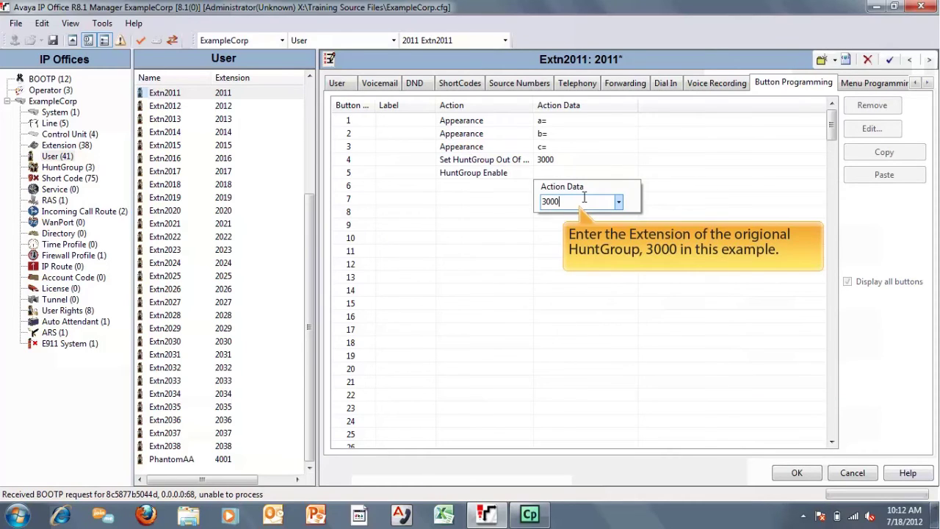
pyautogui.press('Return')
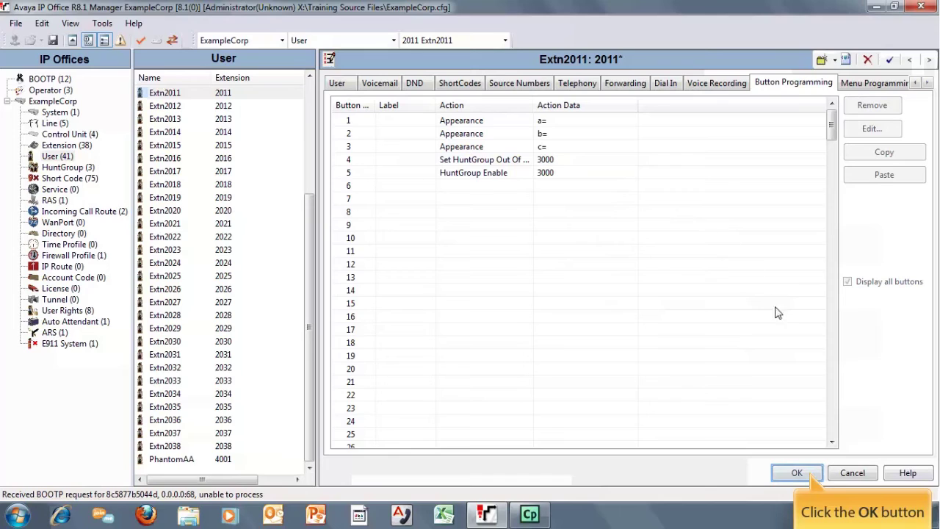